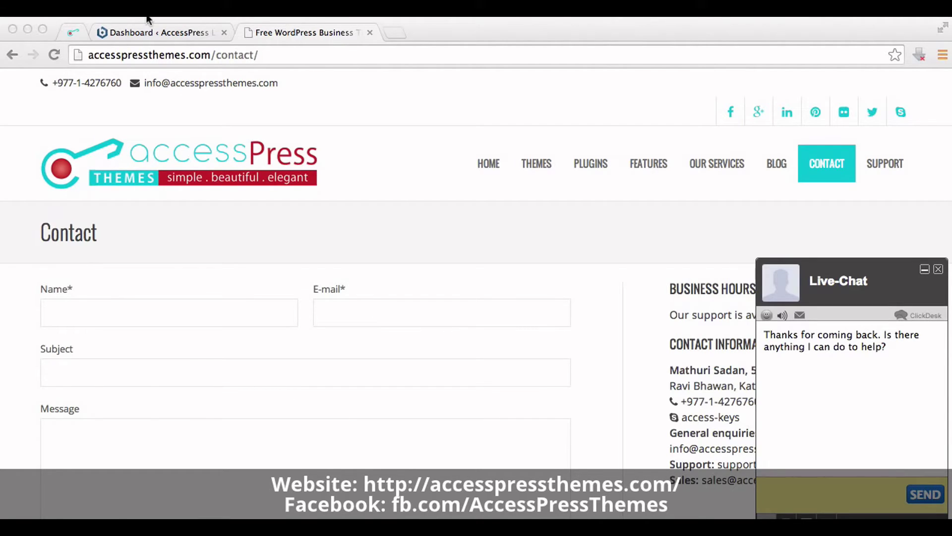
From the Dashboard, search Plugins > Add New for 'contact form 7' and confirm it shows Installed.
click(147, 37)
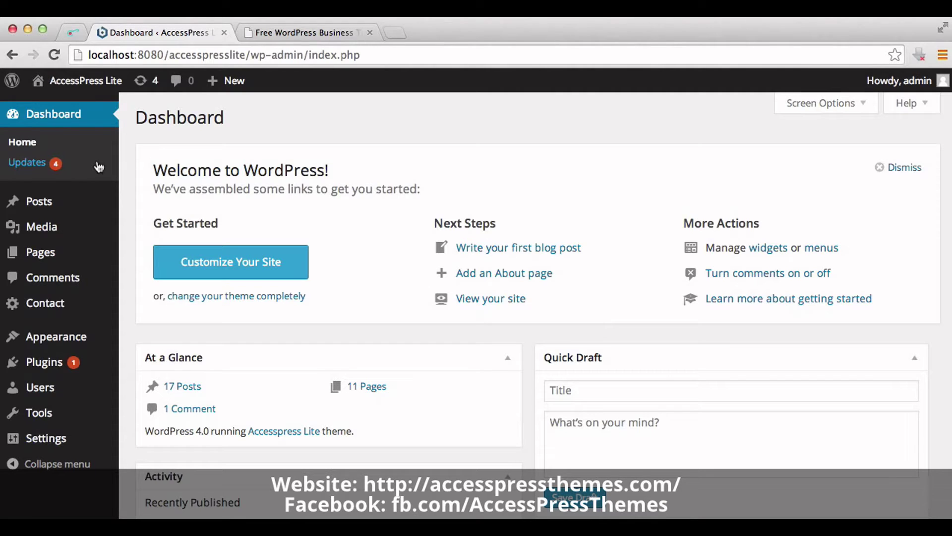
mouse_move(43, 362)
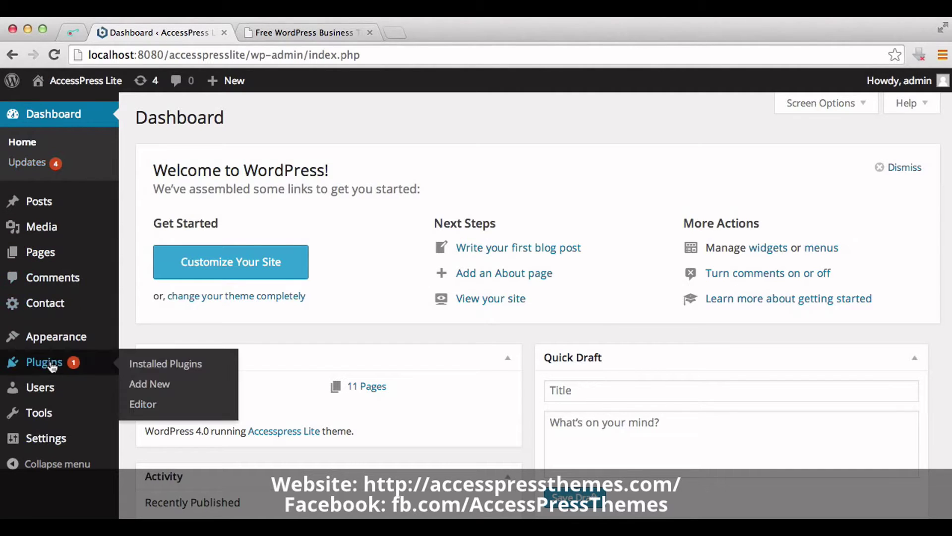
click(149, 386)
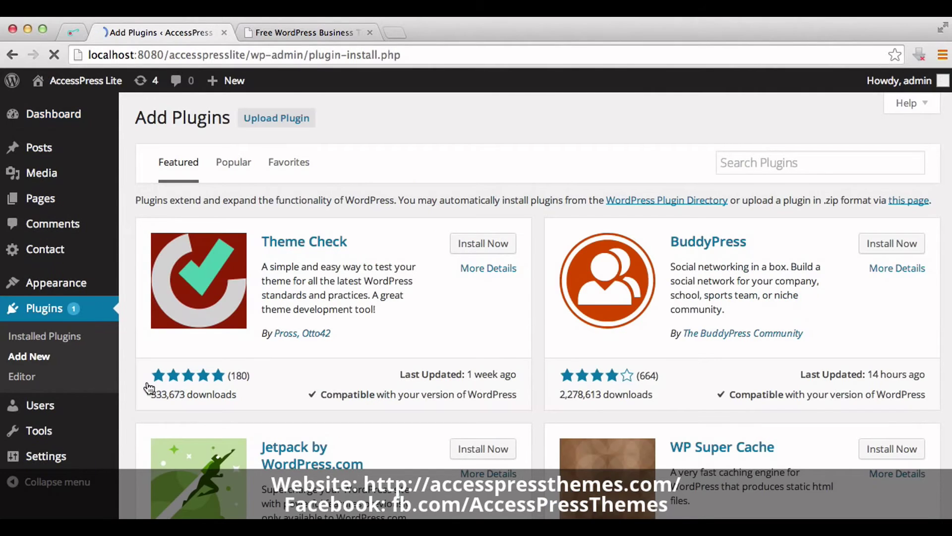
click(750, 163)
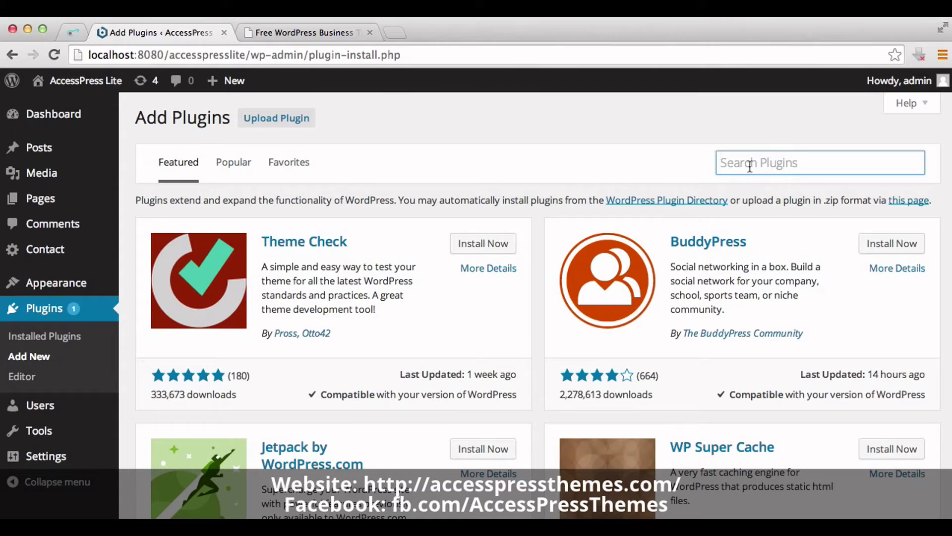
text(Con)
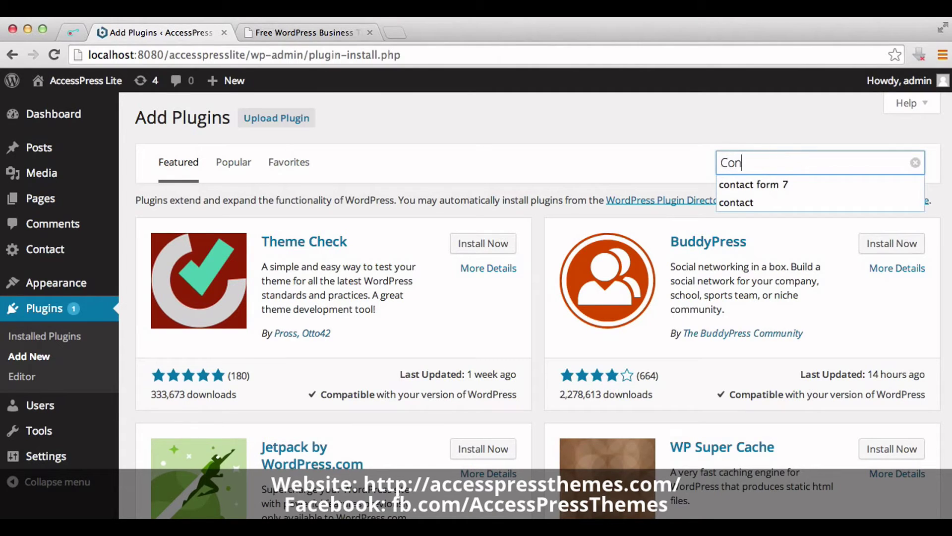
click(754, 185)
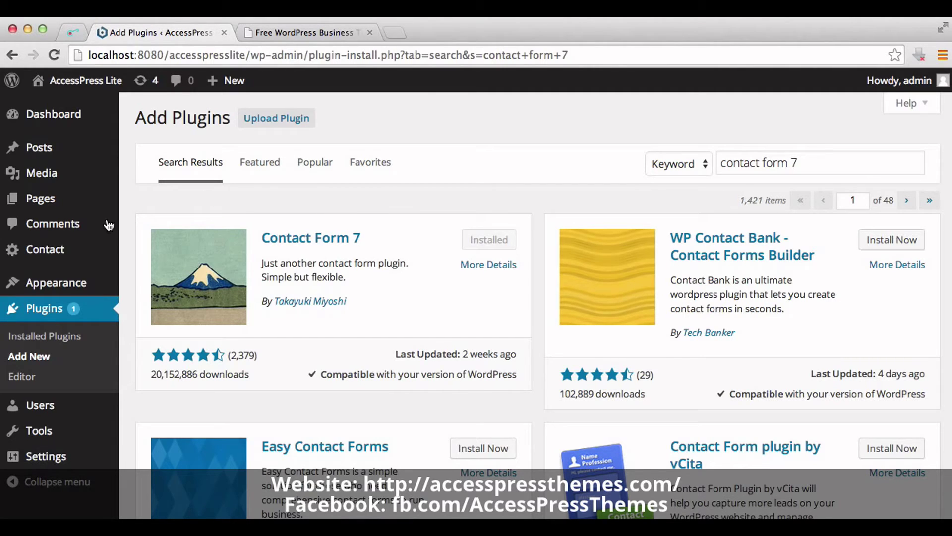
Copy the Contact US form's shortcode from Contact Forms and start a blank new page.
click(52, 256)
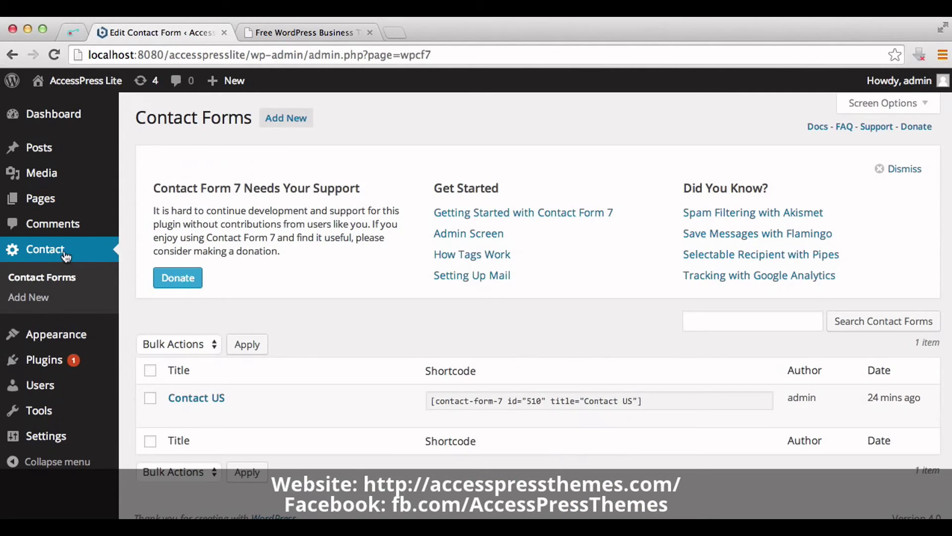
click(456, 401)
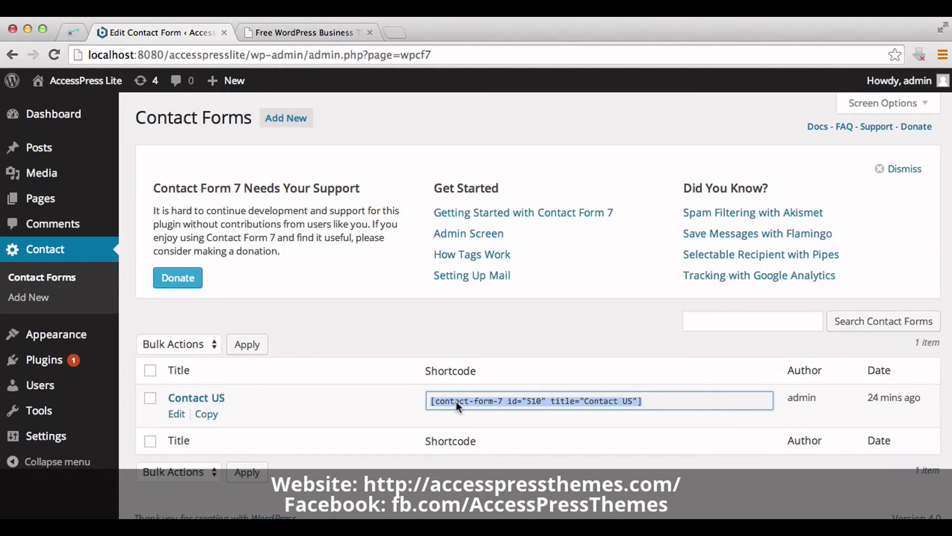
mouse_move(41, 198)
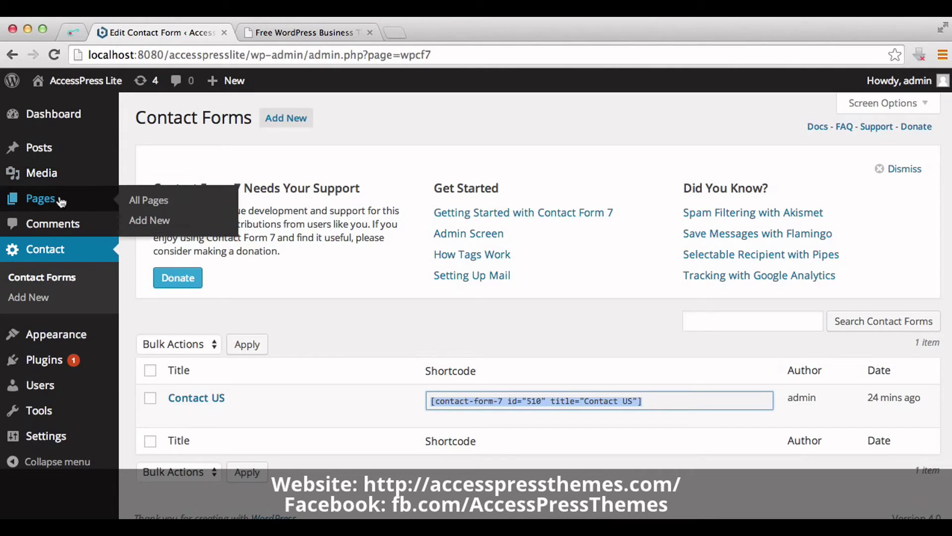
click(160, 223)
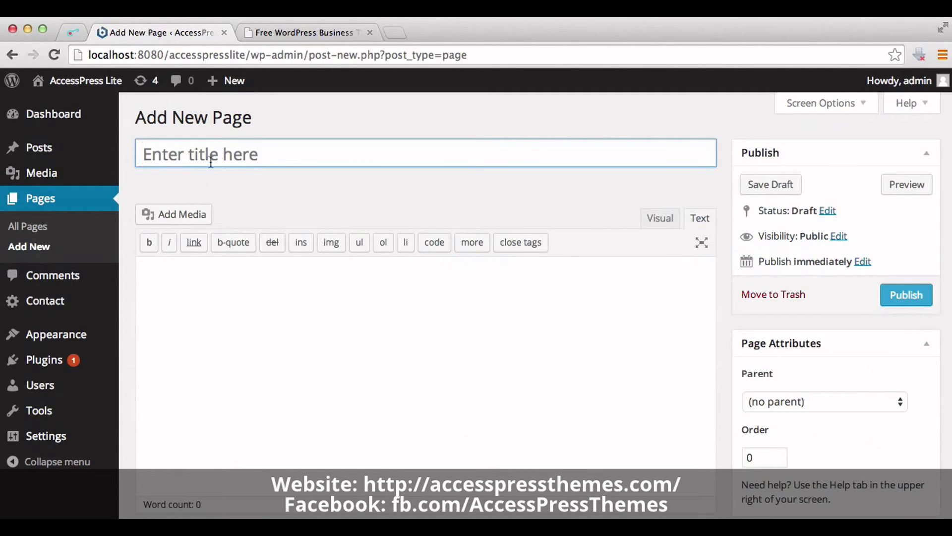
Publish a page titled 'Contact' with the Contact US shortcode pasted in, then view it live.
click(208, 159)
text(Con)
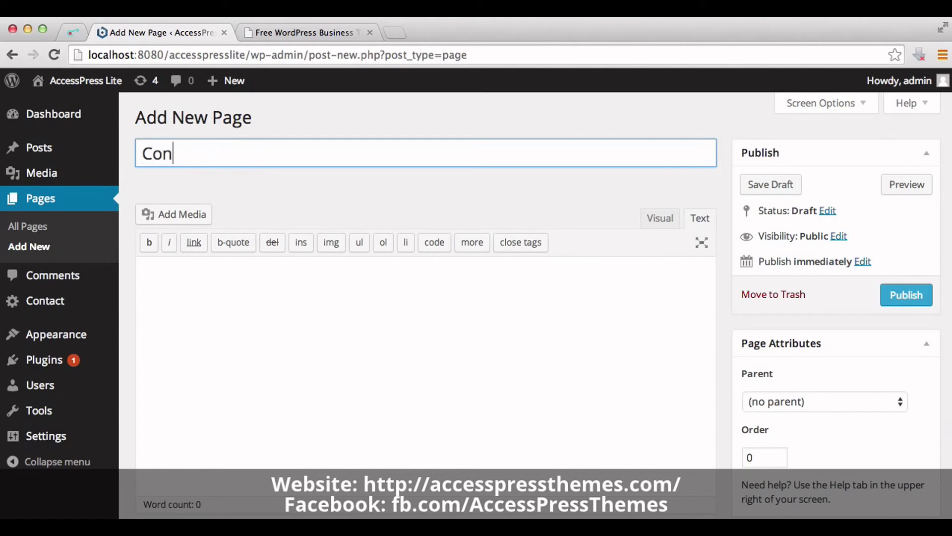
text(tact)
click(215, 271)
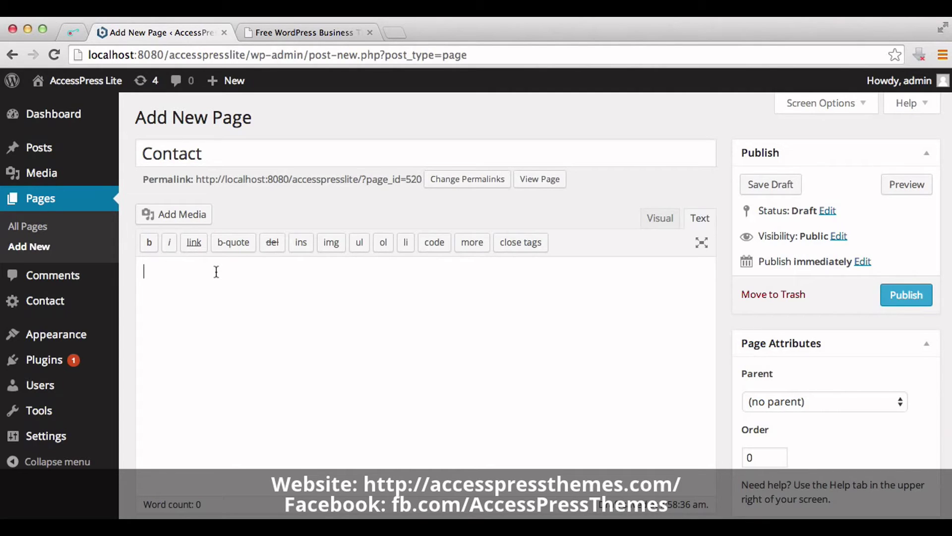
text([contact-form-7 id="510" title="Contact US"])
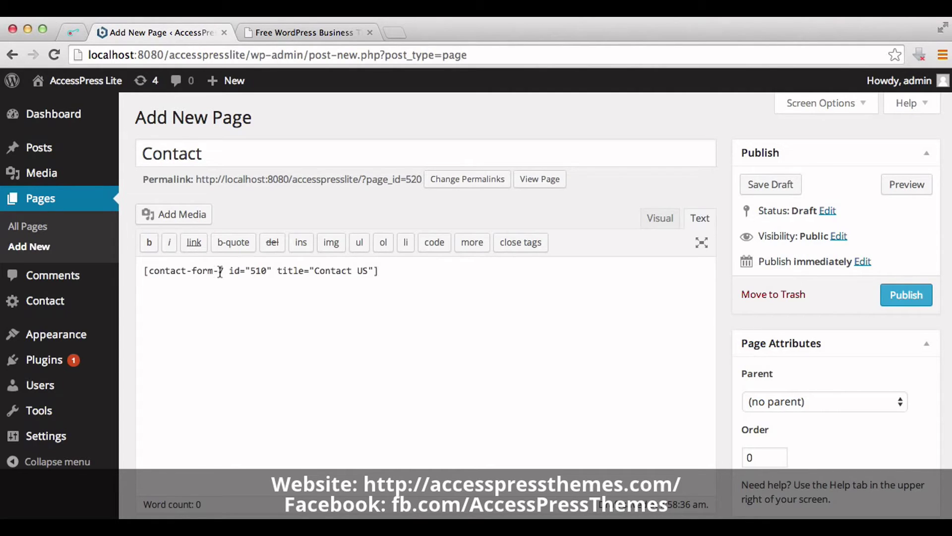
click(888, 297)
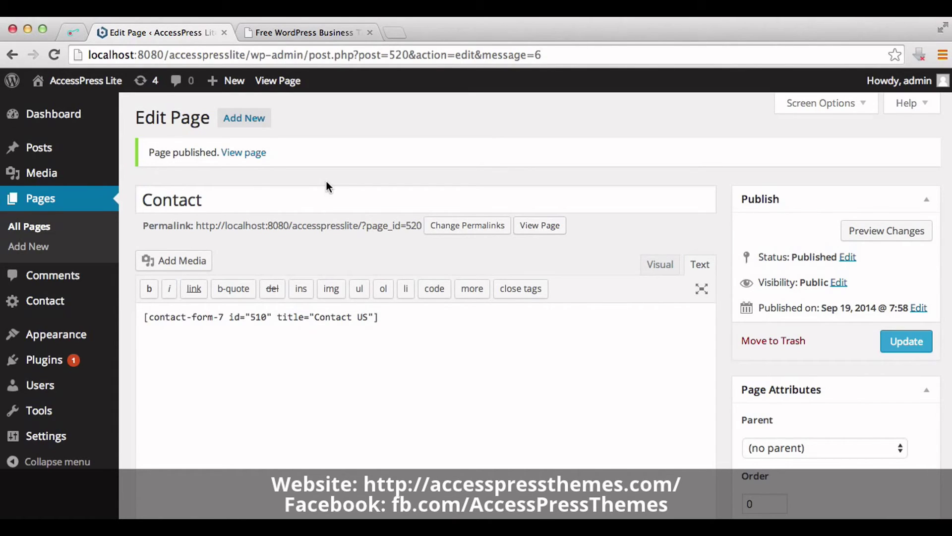
click(237, 152)
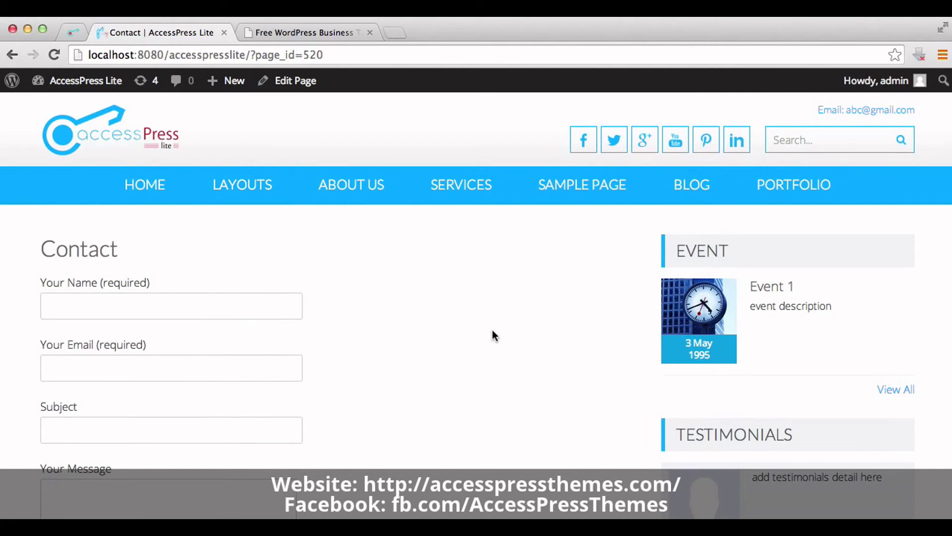
scroll(492, 330, down, 5)
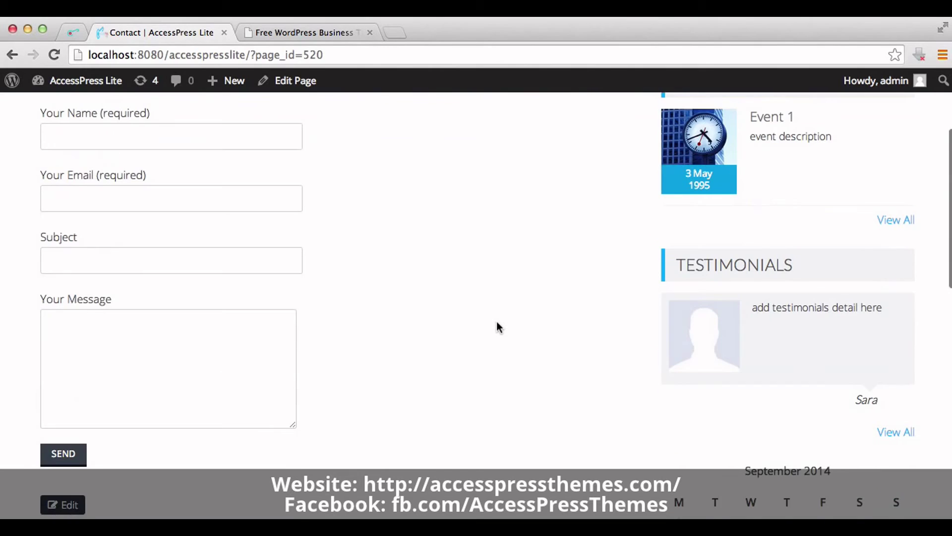
scroll(496, 322, up, 3)
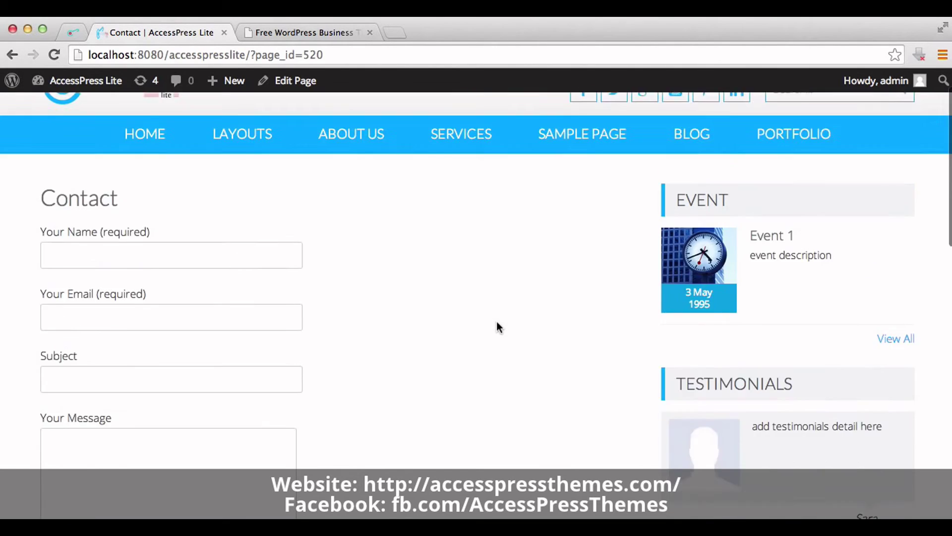
scroll(496, 327, up, 2)
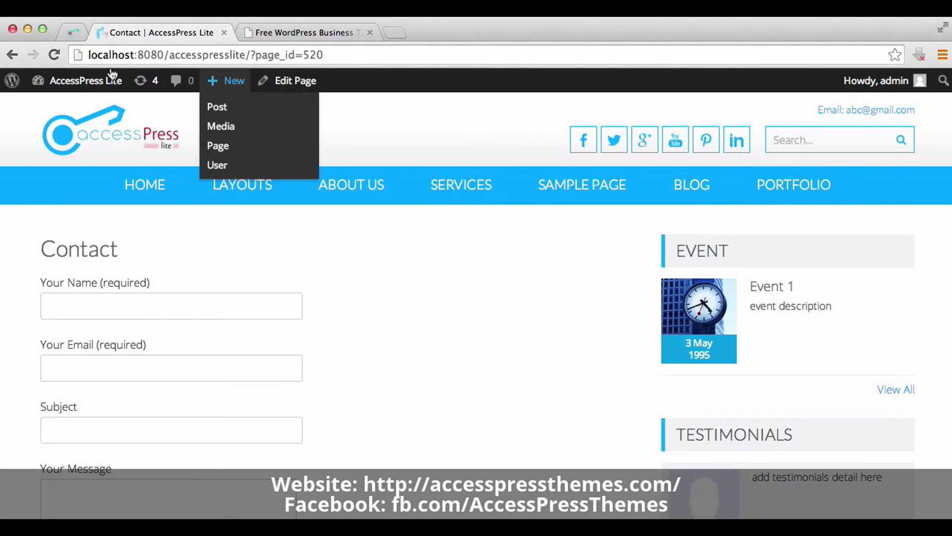
Add the Contact page as a top-level item in Appearance > Menus and save the menu.
mouse_move(85, 80)
click(63, 112)
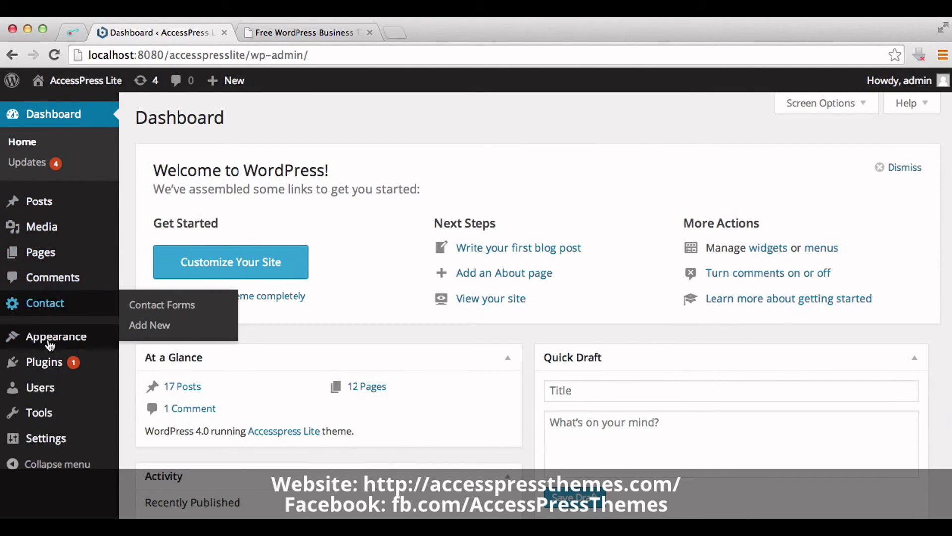
mouse_move(56, 337)
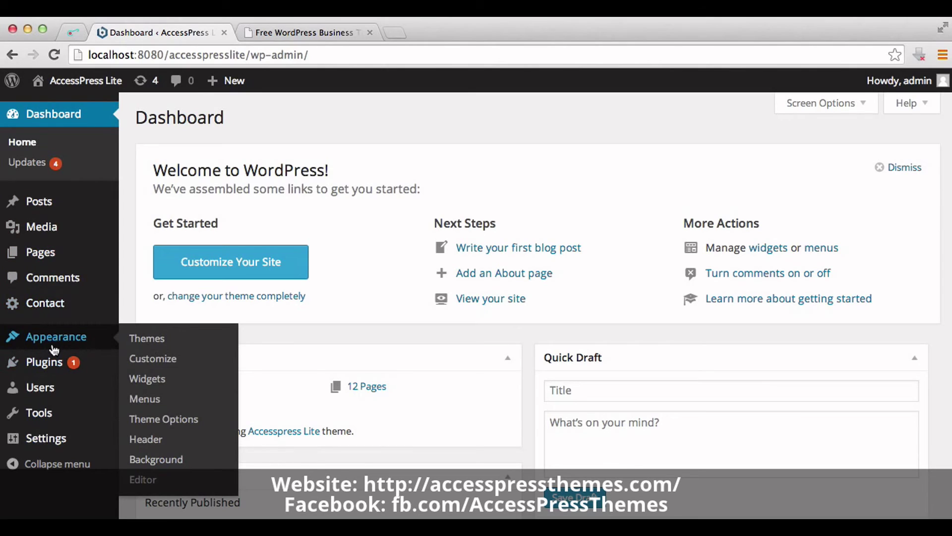
click(151, 404)
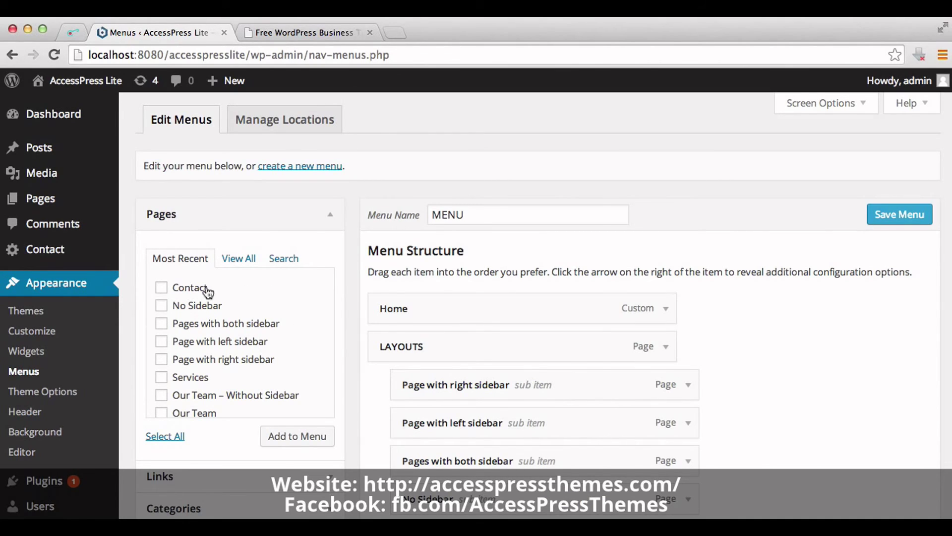
click(161, 289)
click(283, 437)
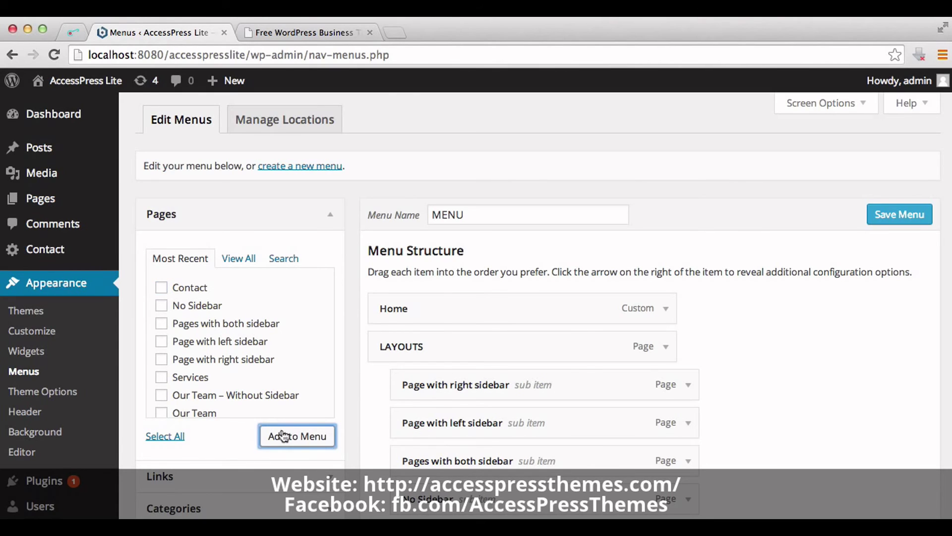
click(787, 397)
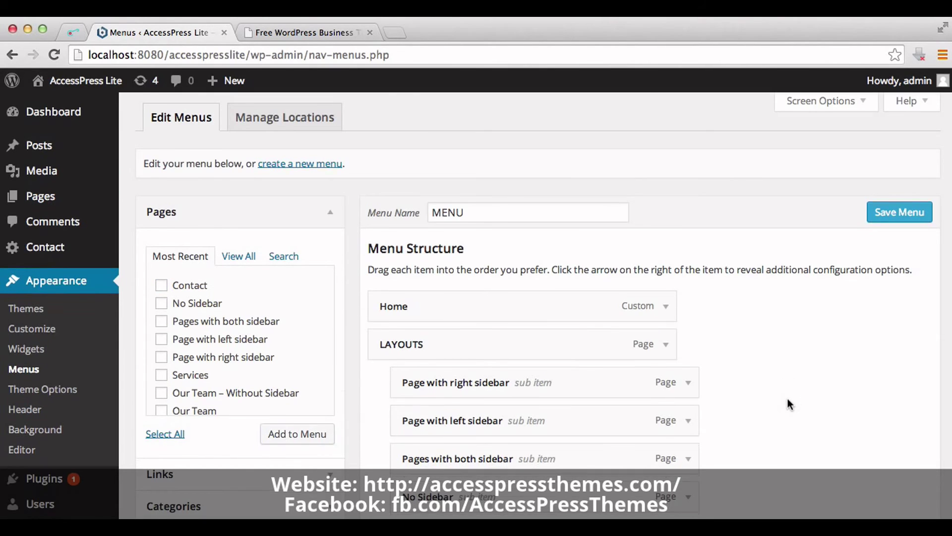
scroll(787, 404, down, 3)
scroll(789, 404, down, 2)
scroll(789, 404, down, 1)
scroll(789, 404, down, 1)
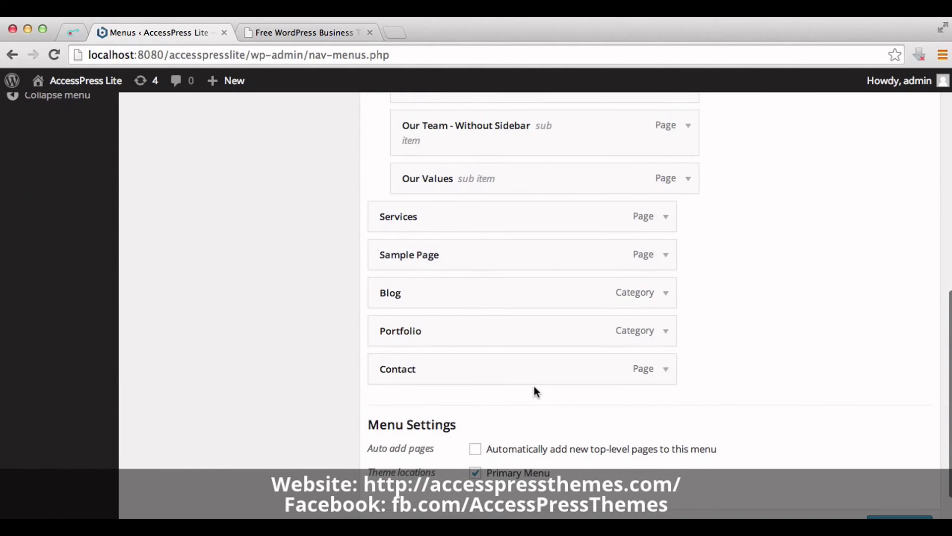
scroll(534, 391, down, 1)
scroll(535, 391, down, 1)
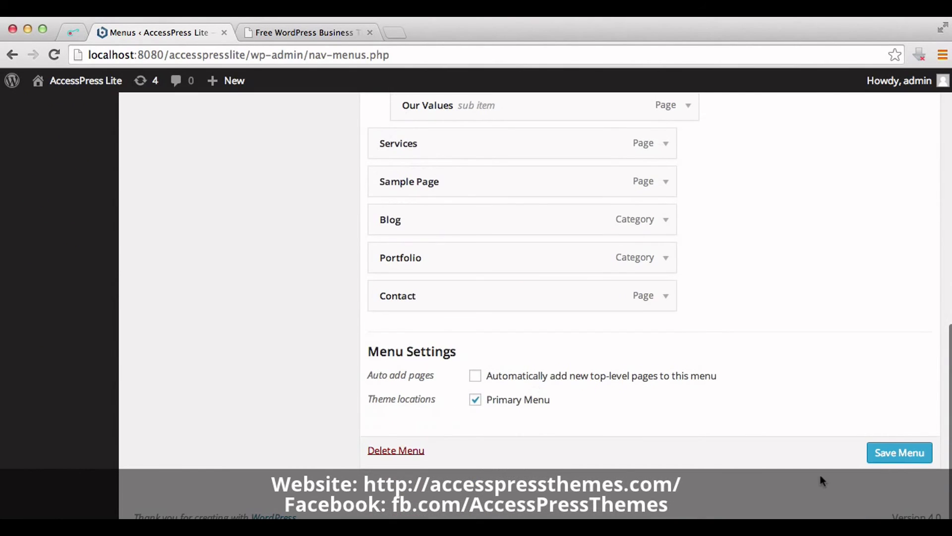
click(897, 460)
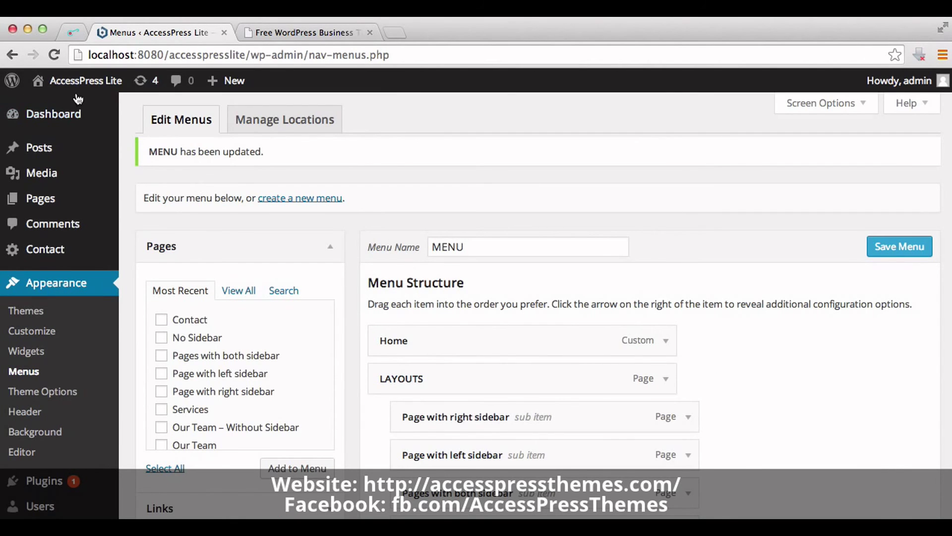
Visit the live site and open Contact from the MORE menu to see its form.
click(52, 108)
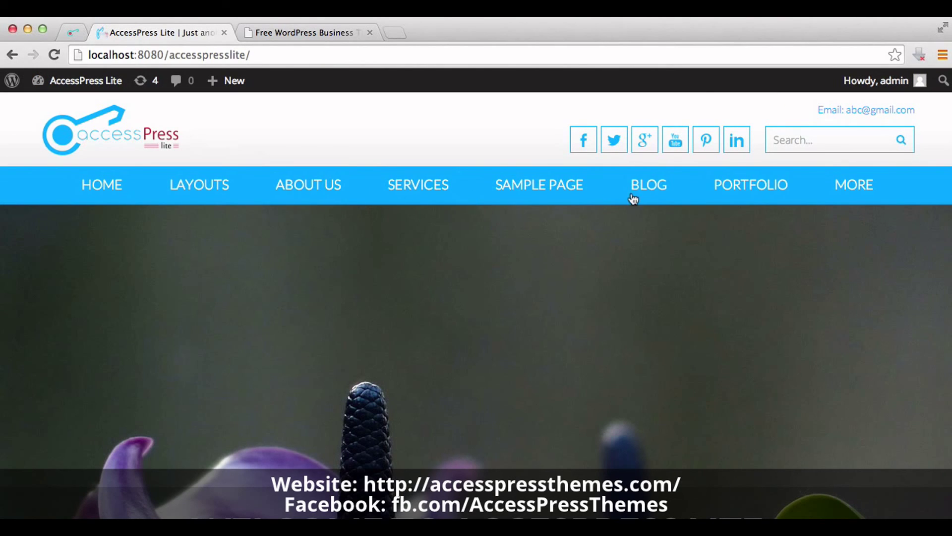
mouse_move(854, 185)
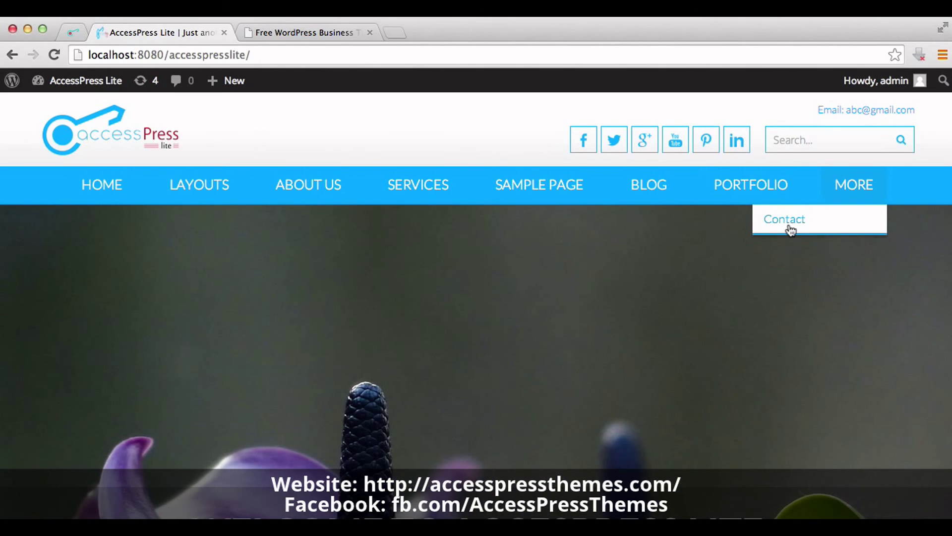
click(791, 230)
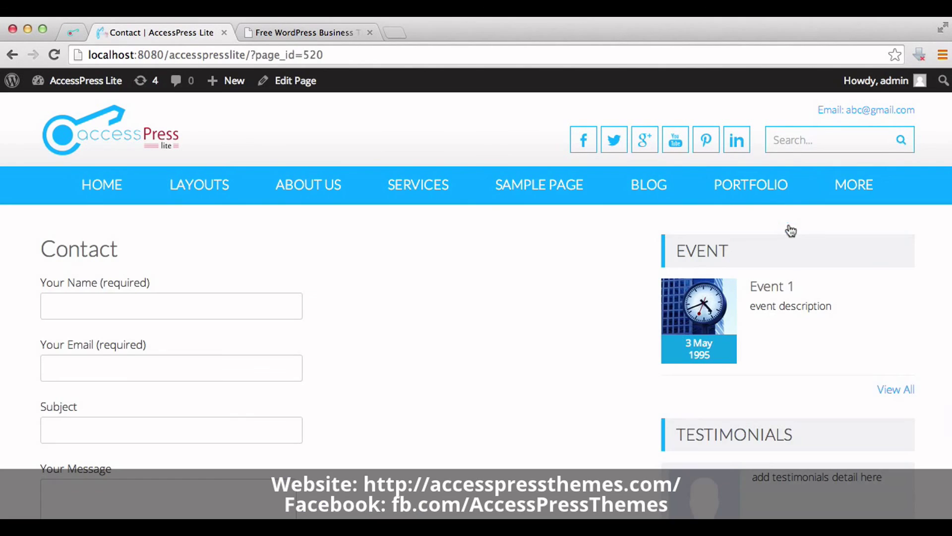